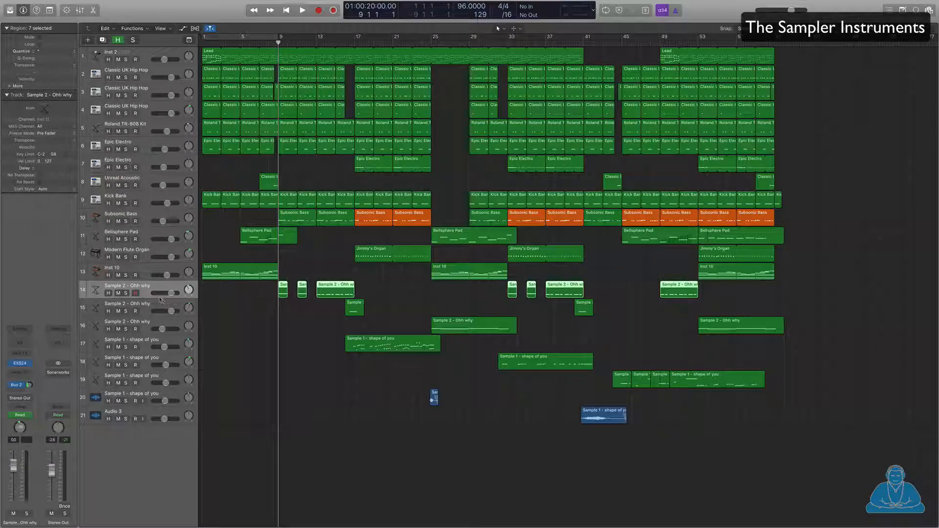
Step: Inspect the EXS24 sampler and its zone editor on the Ohh why track, then close both
{"action": "left_click", "coordinate": [21, 364]}
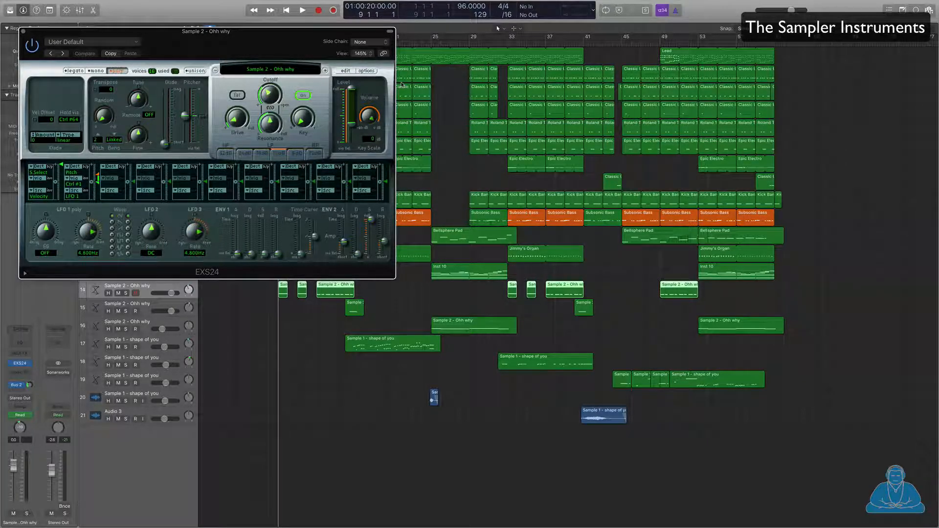
{"action": "left_click", "coordinate": [345, 71]}
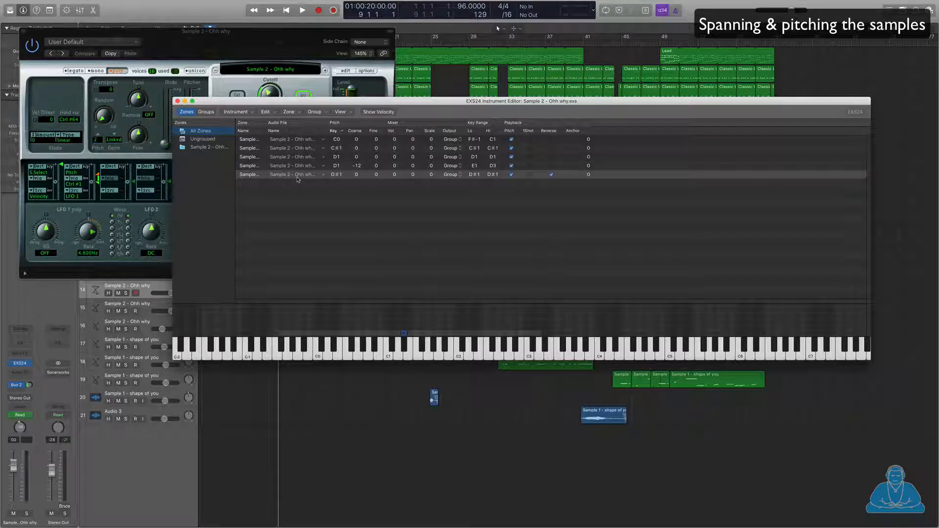
{"action": "left_click", "coordinate": [177, 102]}
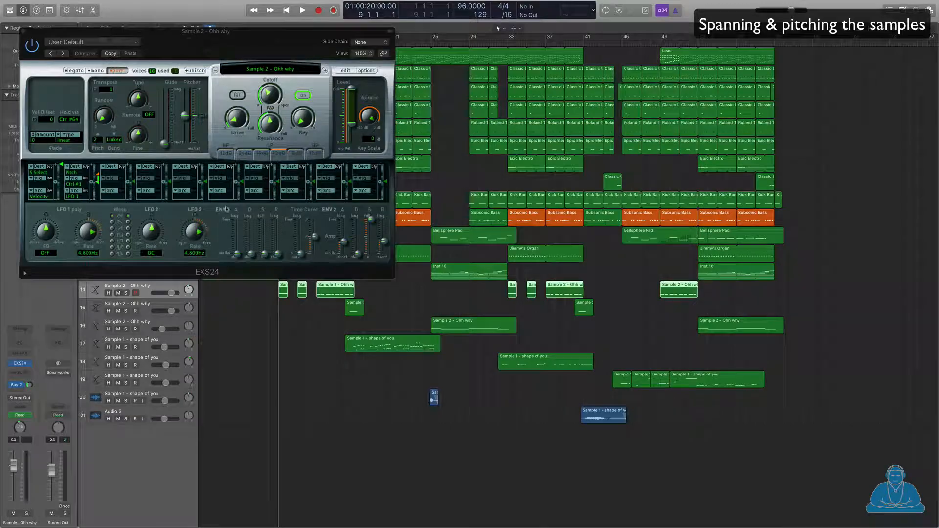
{"action": "left_click_drag", "start_coordinate": [125, 31], "coordinate": [512, 48]}
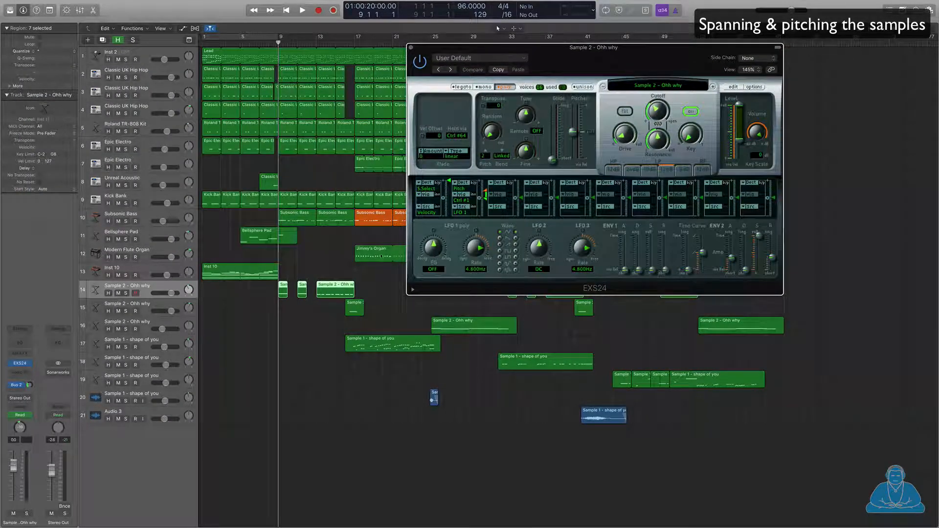
{"action": "left_click", "coordinate": [411, 47]}
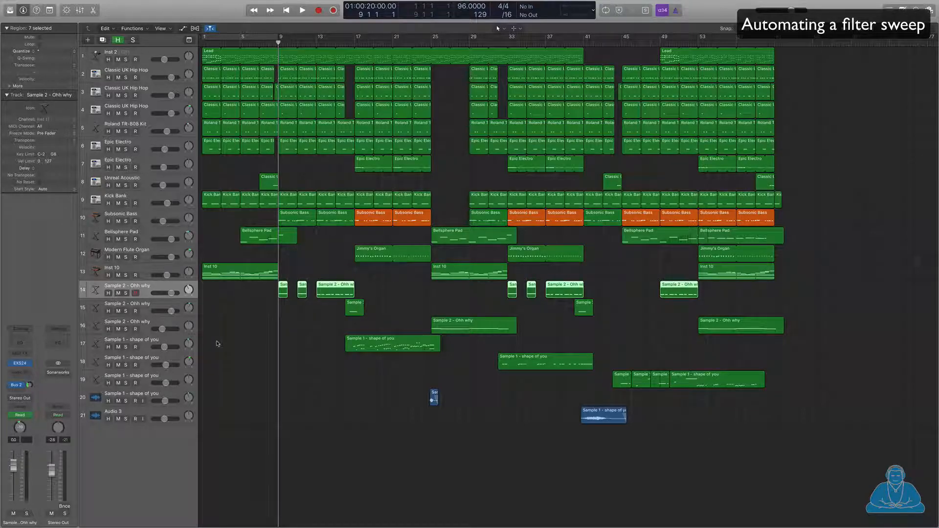
Step: Show automation lanes, solo track 14 and play its 34.7%–100% filter sweep
{"action": "key", "text": "a"}
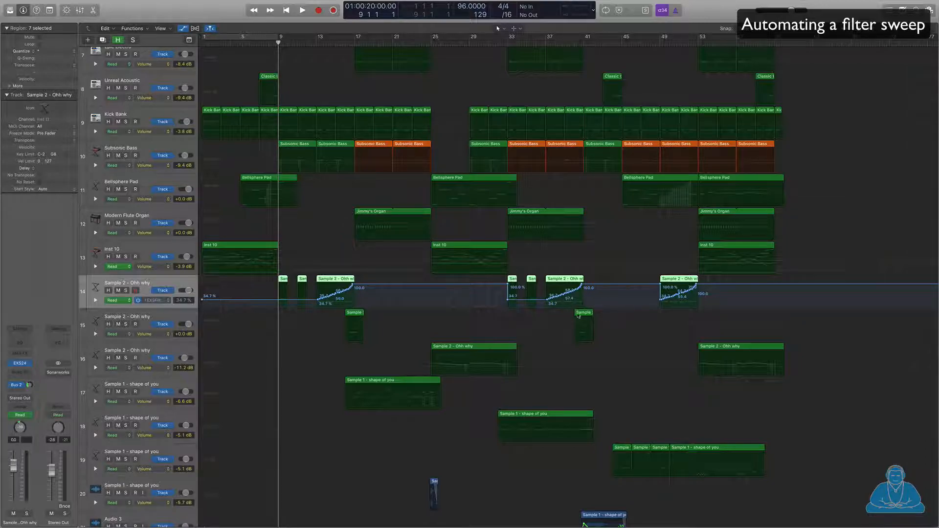
{"action": "left_click", "coordinate": [126, 290]}
{"action": "key", "text": "space"}
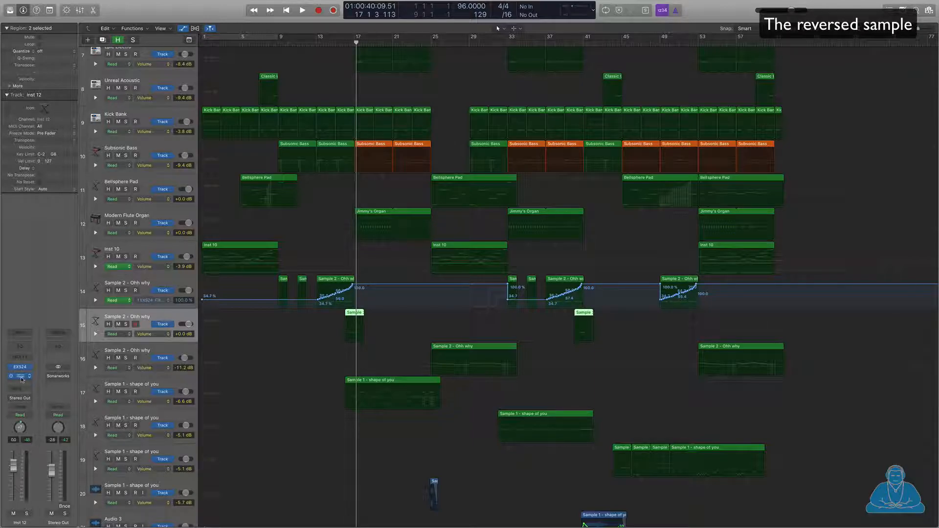
Step: Solo track 15 and play its reversed sample briefly
{"action": "left_click", "coordinate": [126, 325]}
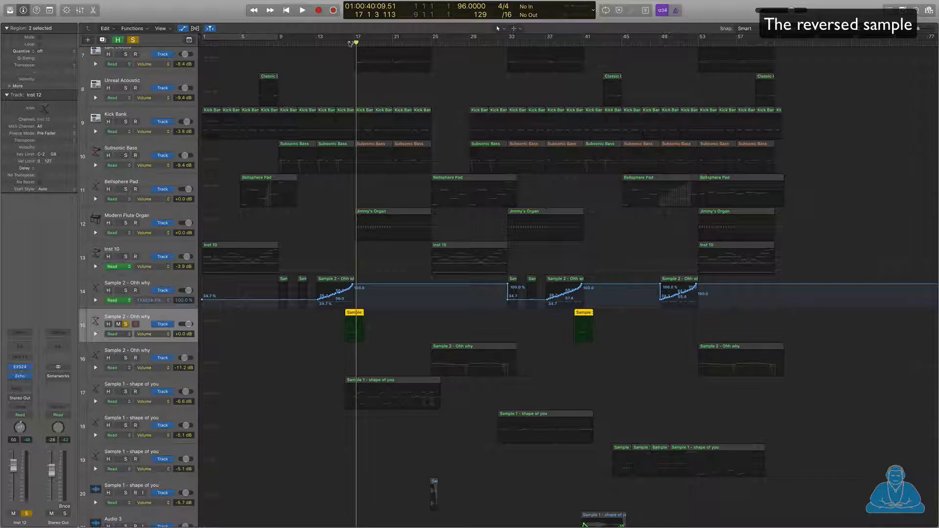
{"action": "key", "text": "space"}
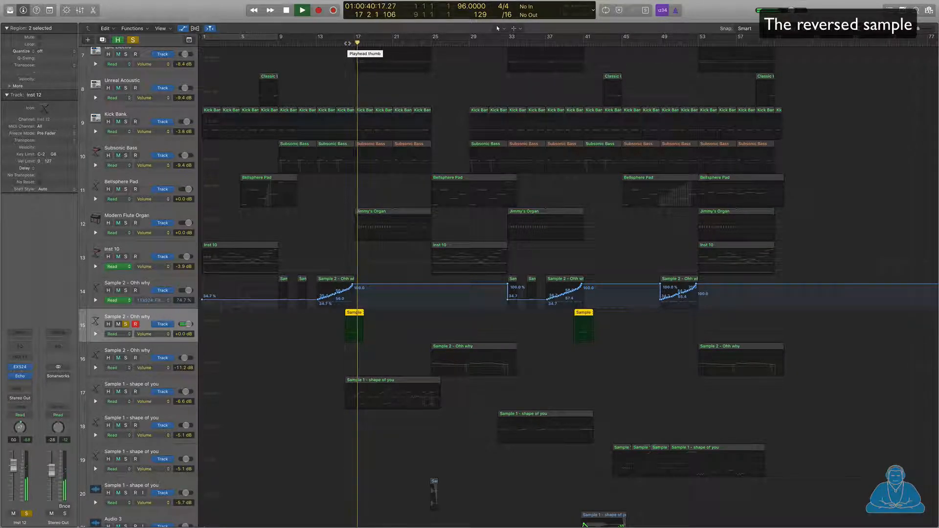
{"action": "key", "text": "space"}
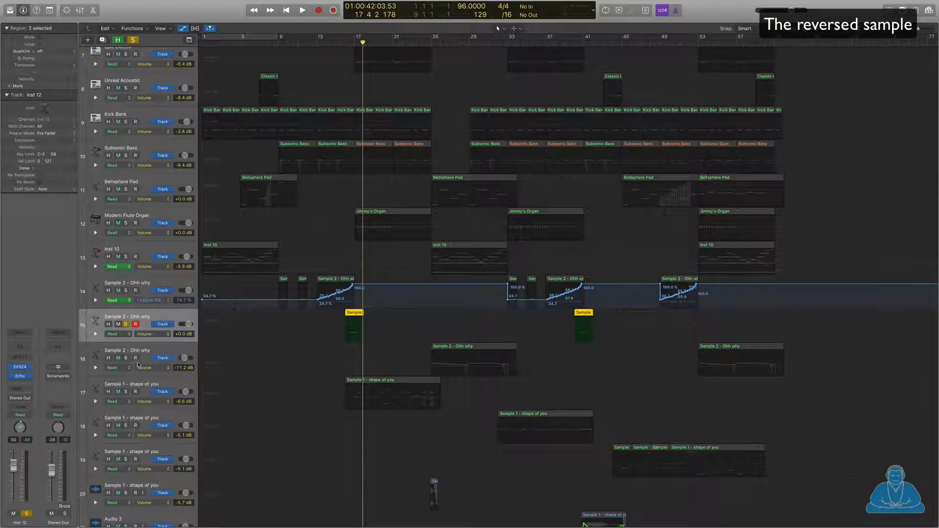
Step: Solo track 16 instead of track 15 and set the playhead to bar 25
{"action": "left_click", "coordinate": [146, 350]}
{"action": "left_click", "coordinate": [125, 357]}
{"action": "left_click", "coordinate": [126, 324]}
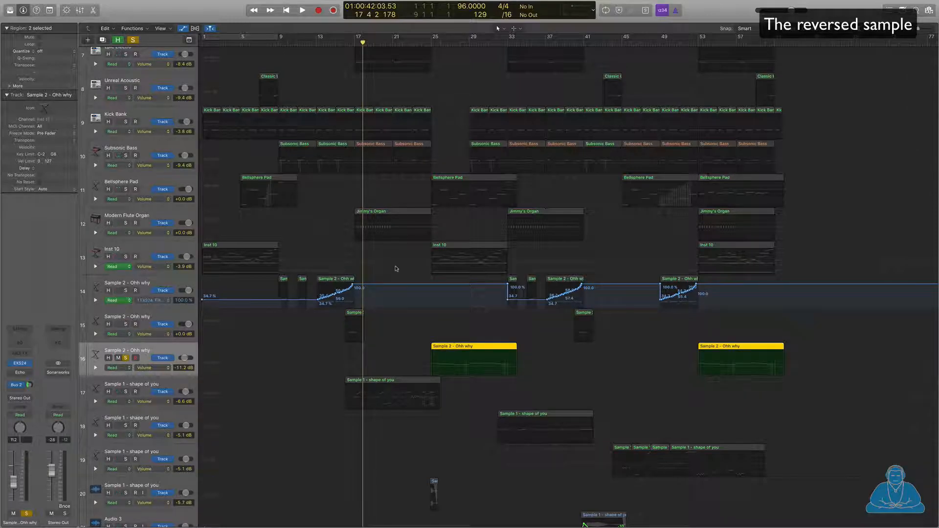
{"action": "left_click", "coordinate": [429, 42]}
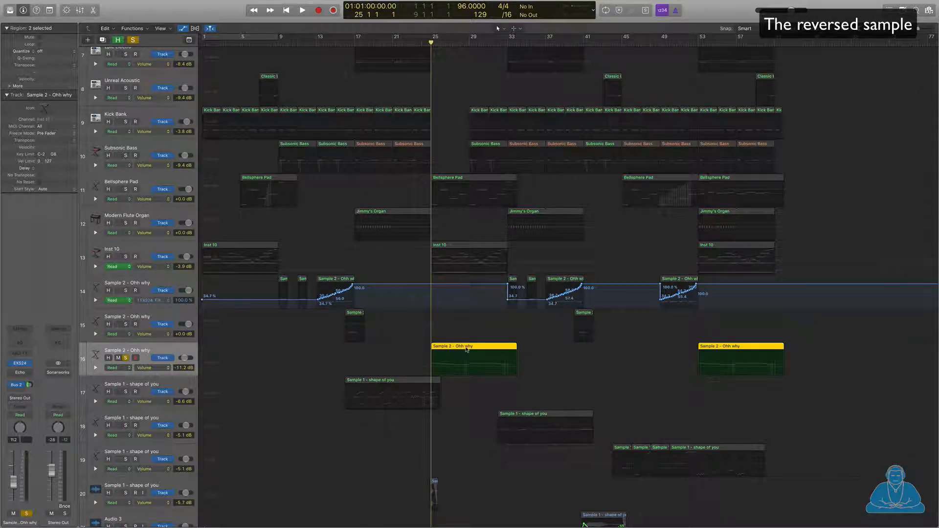
Step: Open track 16's Ohh why region in the Piano Roll and play it from bar 25
{"action": "double_click", "coordinate": [471, 351]}
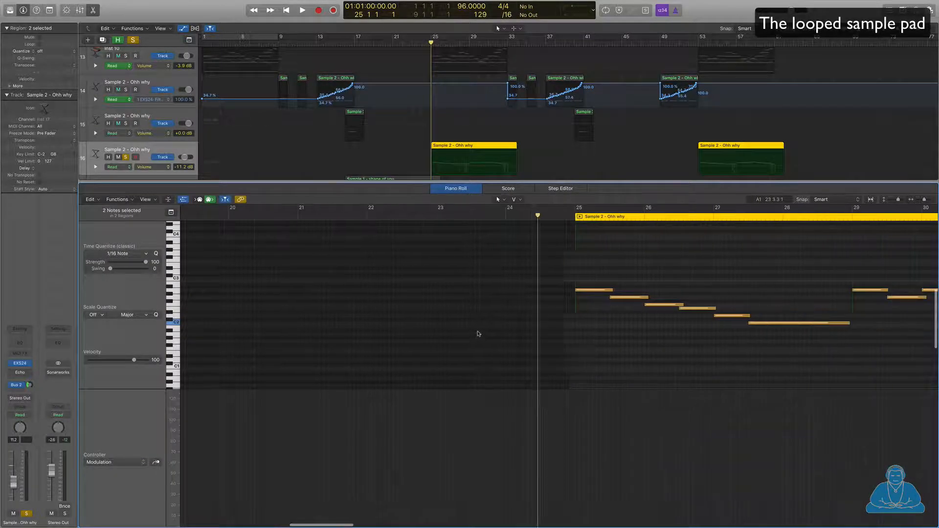
{"action": "key", "text": "space"}
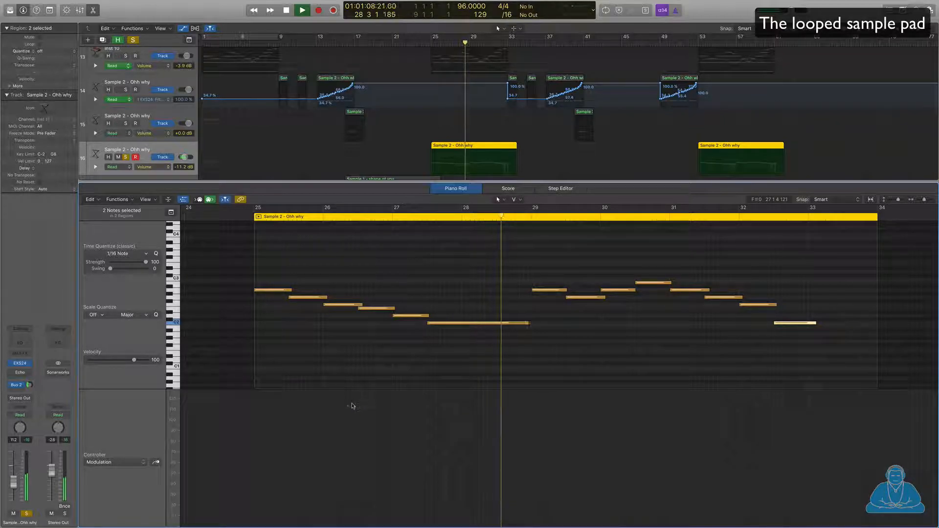
{"action": "key", "text": "space"}
Step: Show Pitch Bend in the controller lane, play from around bar 27, and close the editor
{"action": "left_click", "coordinate": [142, 462]}
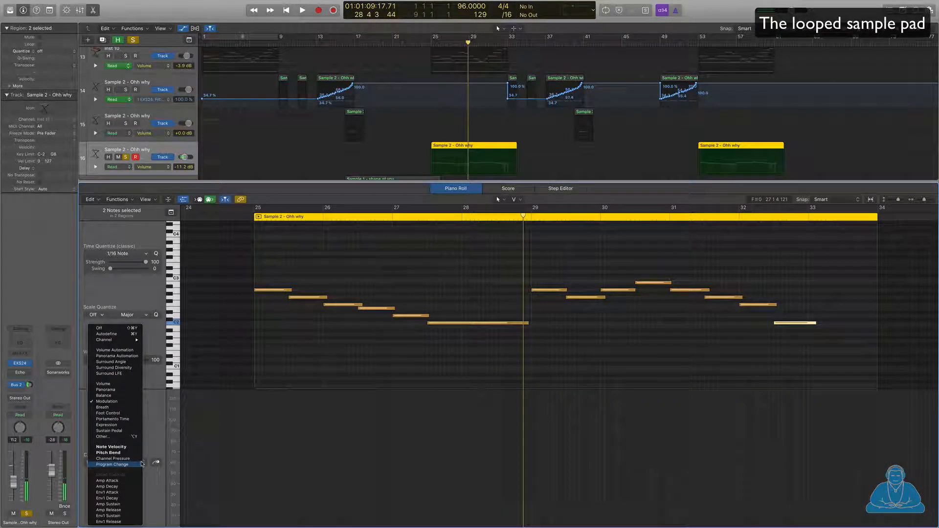
{"action": "left_click", "coordinate": [137, 453]}
{"action": "key", "text": "space"}
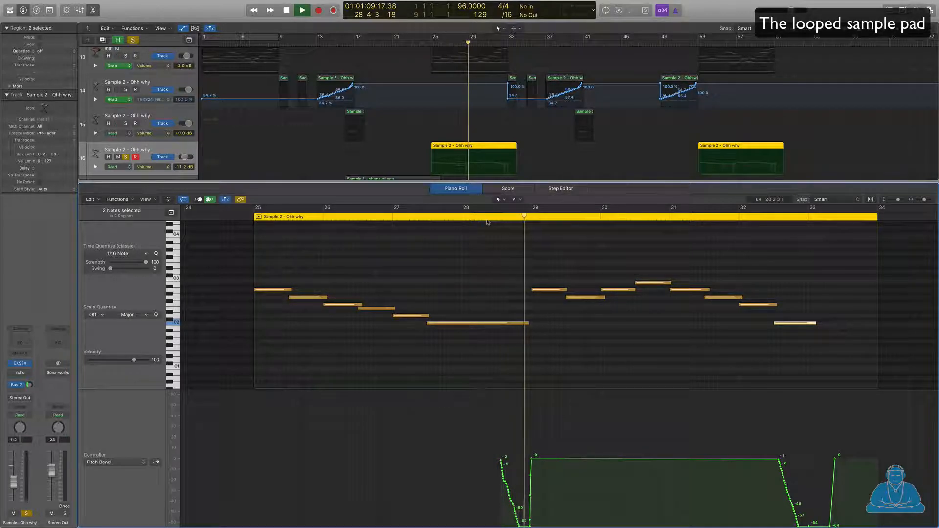
{"action": "left_click", "coordinate": [422, 220]}
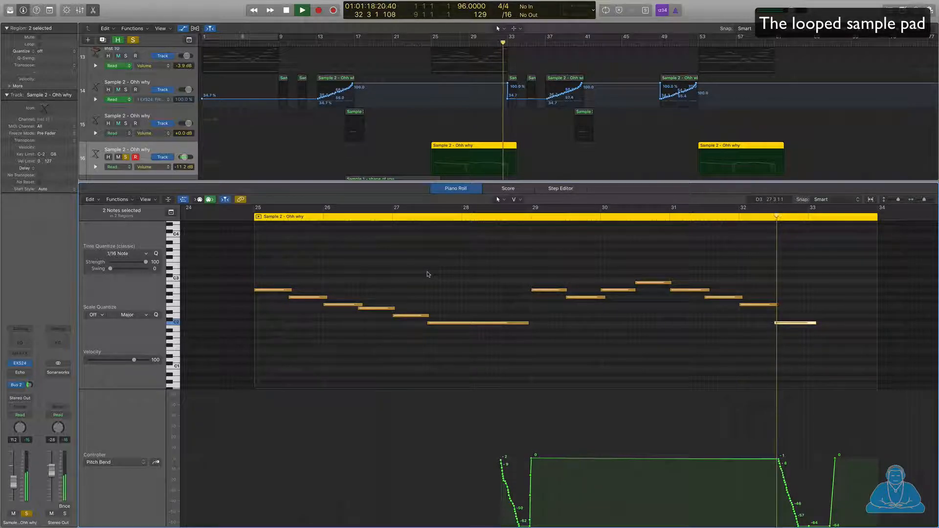
{"action": "key", "text": "space"}
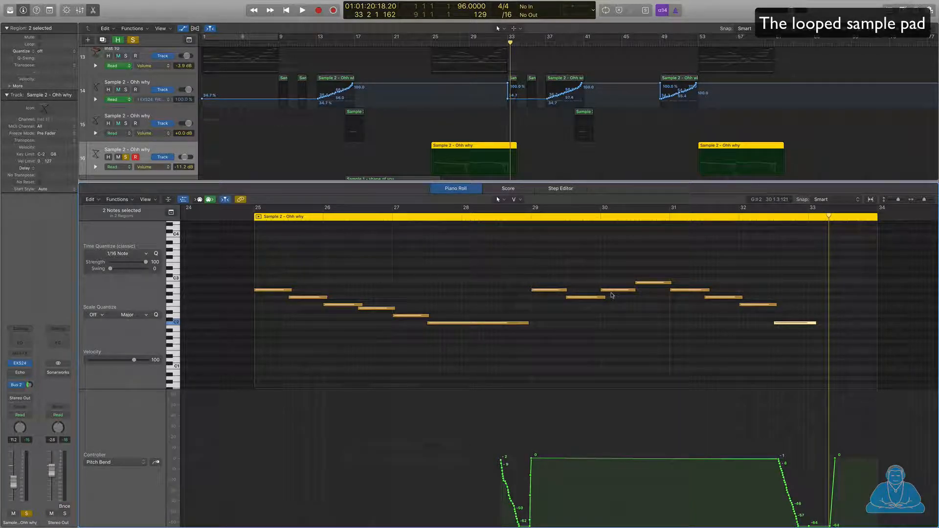
{"action": "key", "text": "e"}
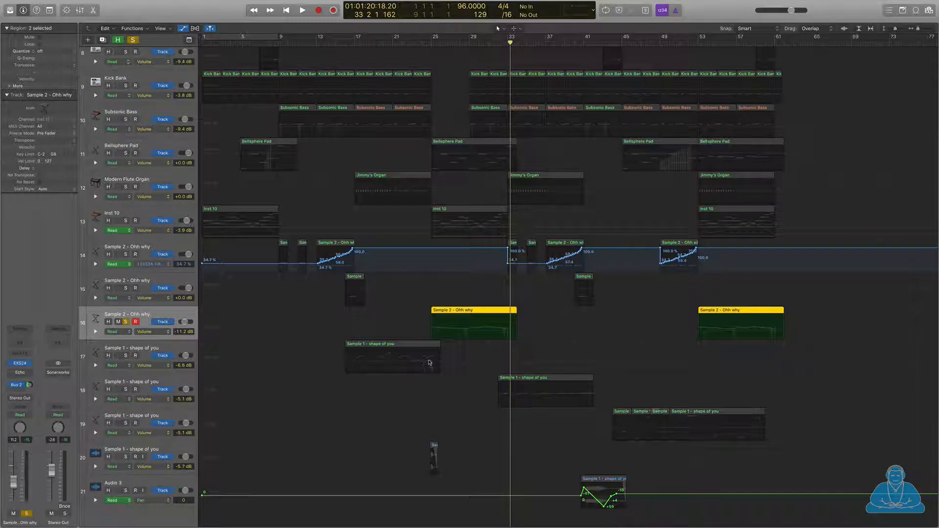
Step: Unsolo track 16 and open the EXS24 zone editor for track 17, Sample 1 - shape of you
{"action": "left_click", "coordinate": [126, 322]}
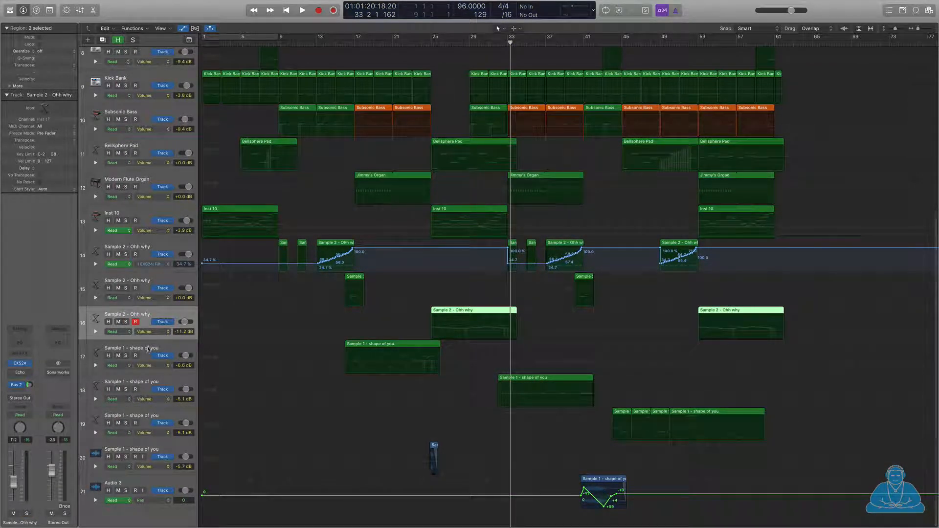
{"action": "left_click", "coordinate": [138, 349]}
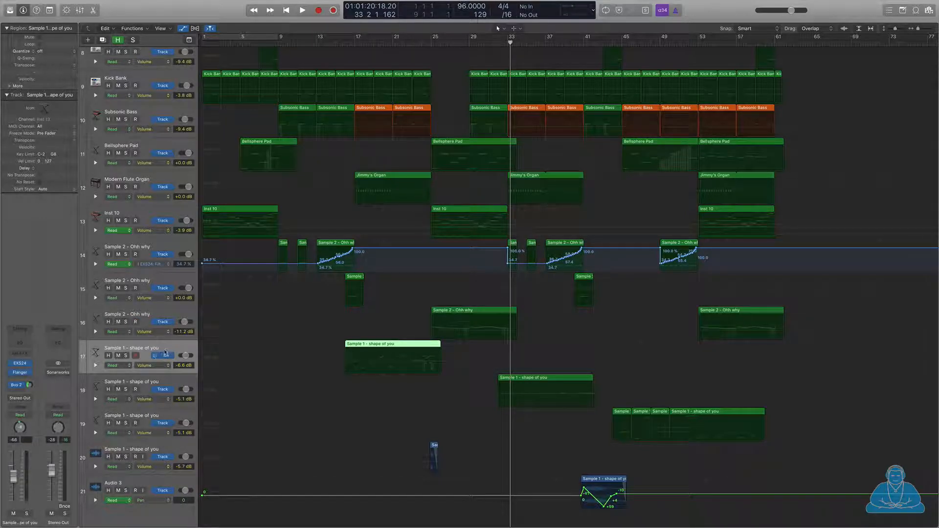
{"action": "left_click", "coordinate": [20, 364]}
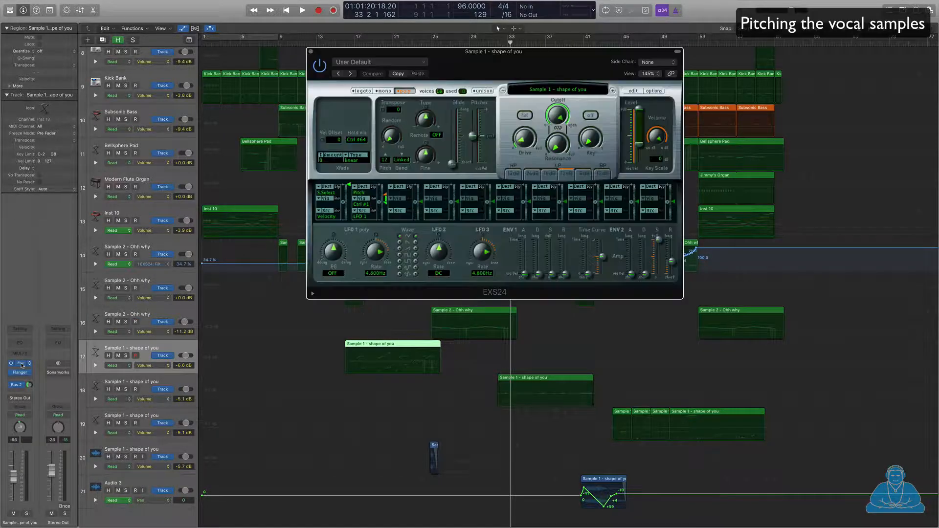
{"action": "left_click", "coordinate": [631, 91]}
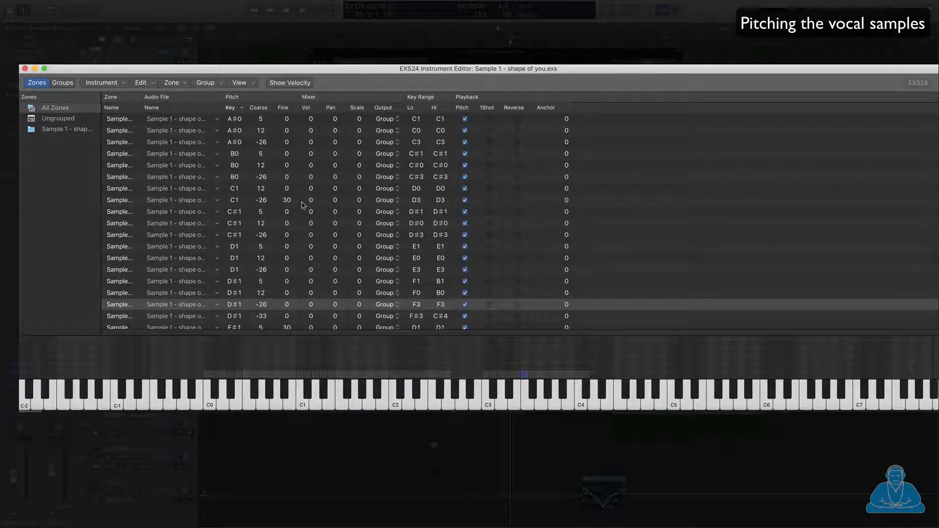
Step: Sort the zones by coarse tuning (-33 to 12), review the list, and close the zone editor
{"action": "left_click", "coordinate": [259, 108]}
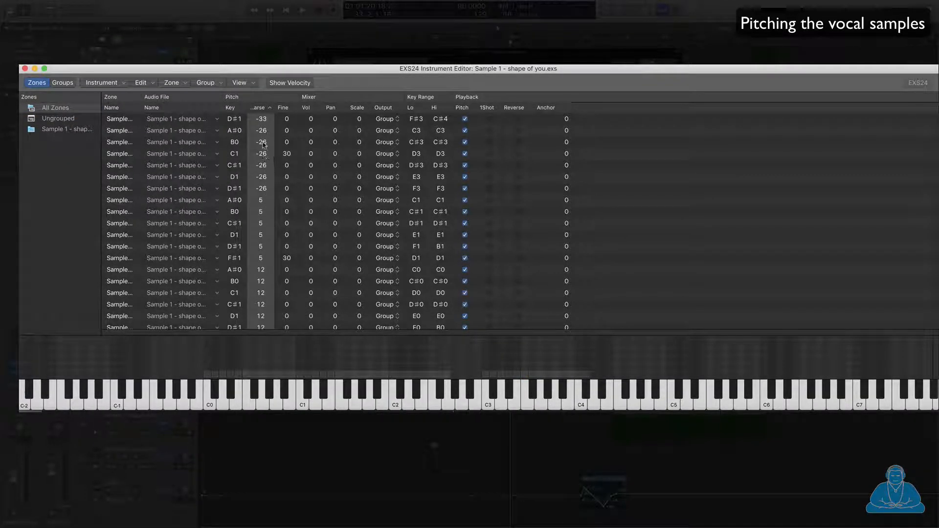
{"action": "scroll", "coordinate": [261, 169], "scroll_direction": "down", "scroll_amount": 1}
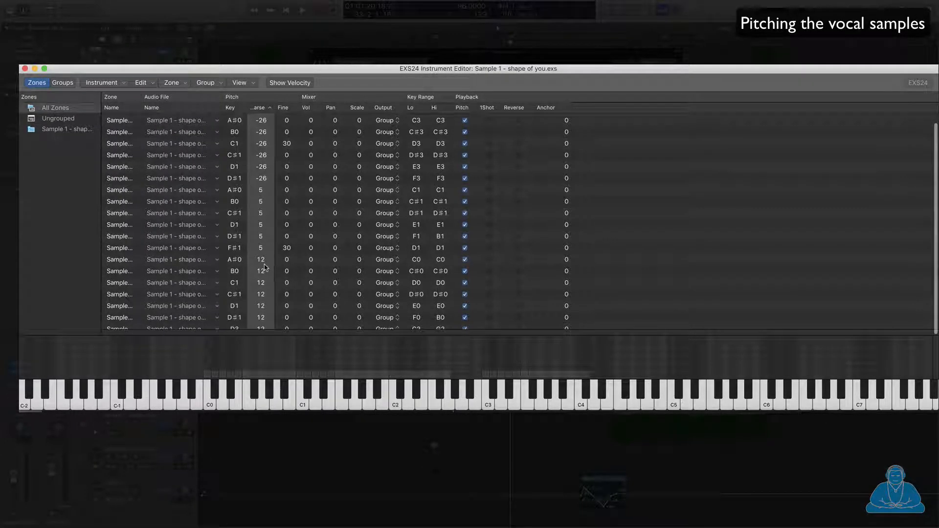
{"action": "scroll", "coordinate": [260, 247], "scroll_direction": "up", "scroll_amount": 1}
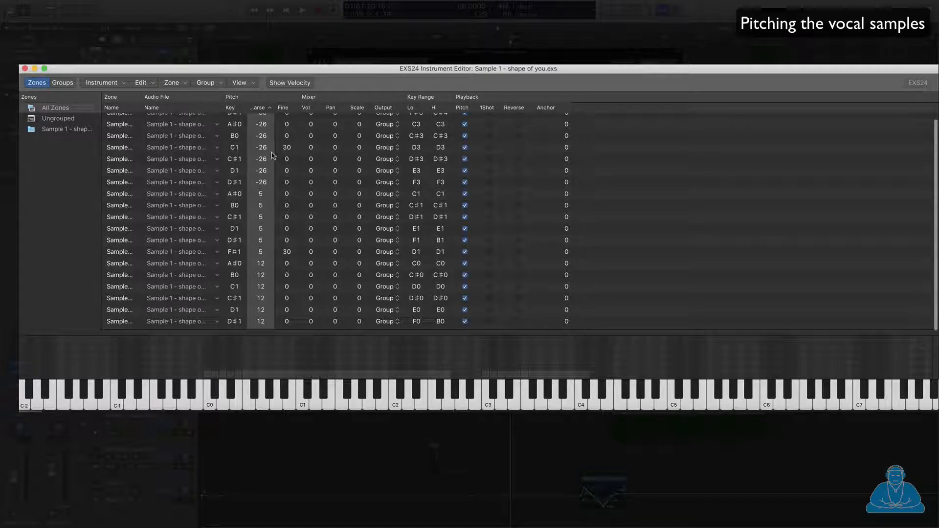
{"action": "scroll", "coordinate": [279, 155], "scroll_direction": "up", "scroll_amount": 1}
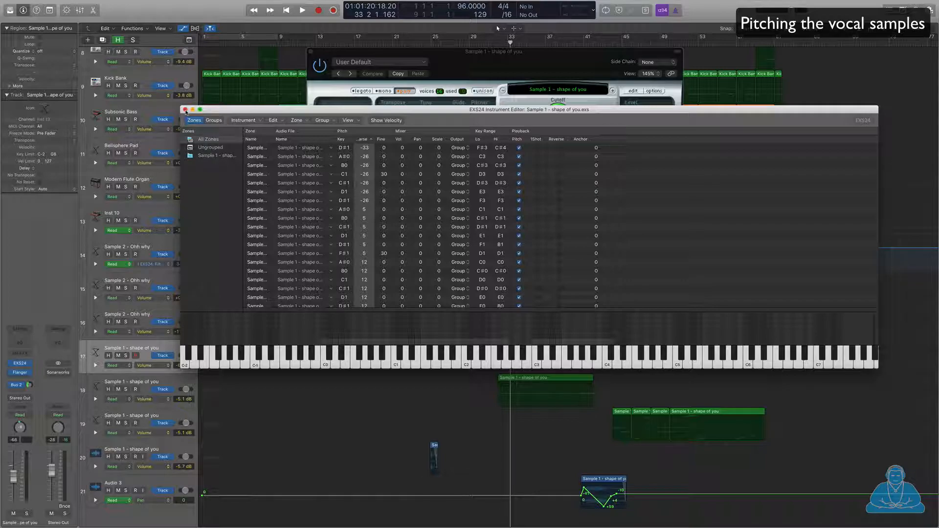
{"action": "left_click", "coordinate": [185, 110]}
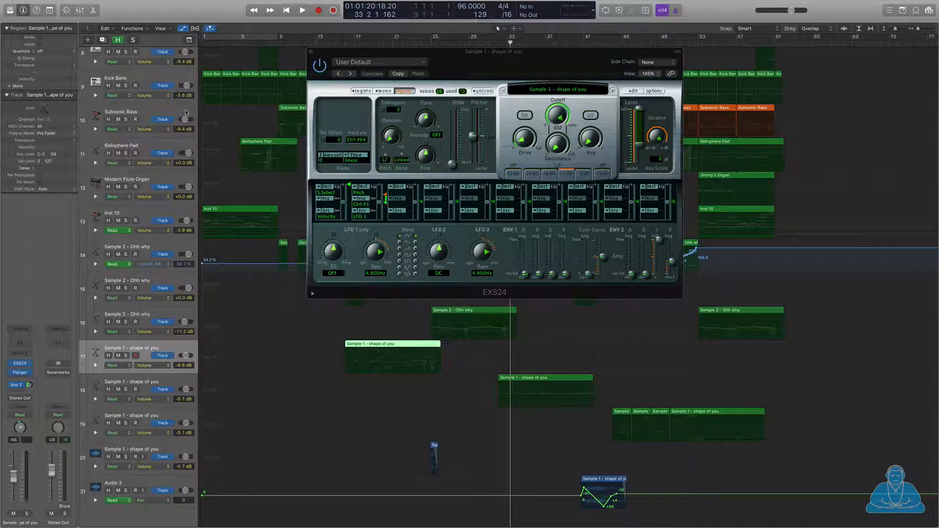
Step: Close the EXS24 window, cycle bars 17–25, and open the shape of you region in the Piano Roll
{"action": "left_click", "coordinate": [312, 52]}
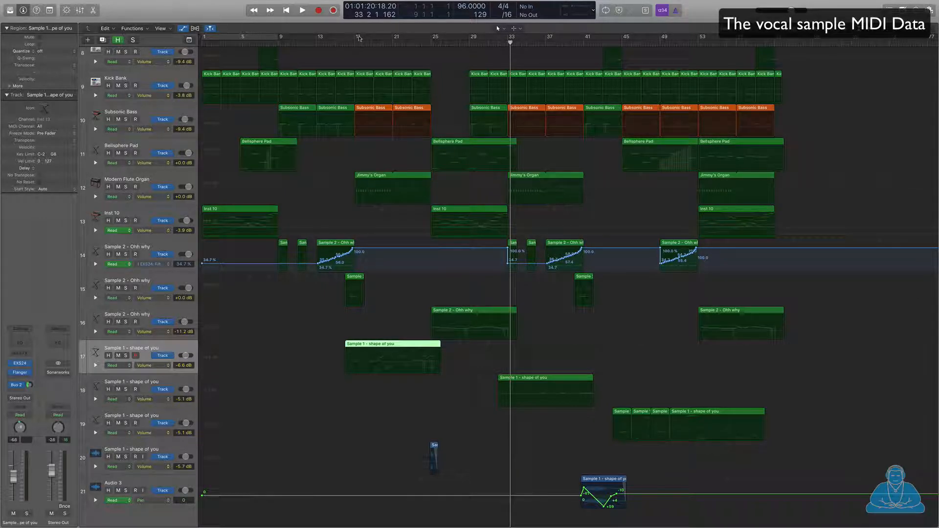
{"action": "left_click_drag", "start_coordinate": [356, 37], "coordinate": [432, 37]}
{"action": "key", "text": "p"}
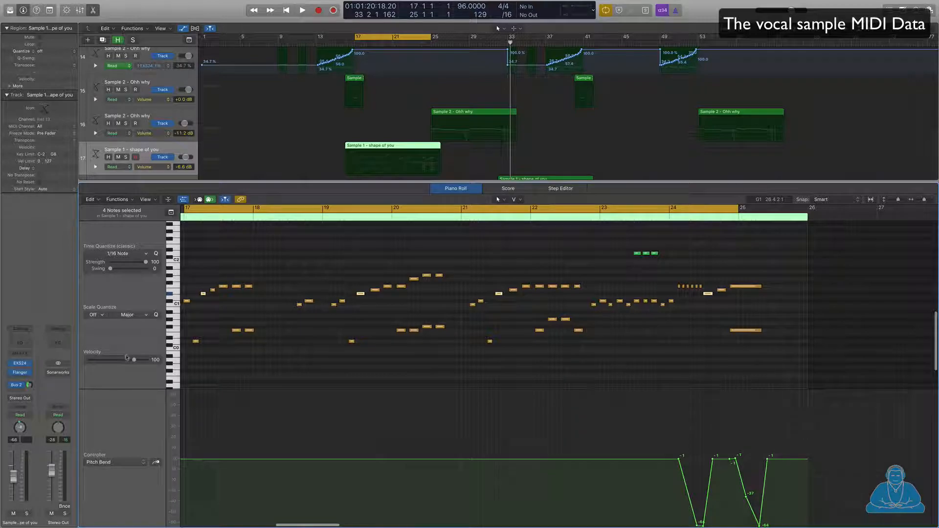
Step: Solo Sample 1 - shape of you and play the full bars 17–25 cycle
{"action": "left_click", "coordinate": [127, 158]}
{"action": "key", "text": "space"}
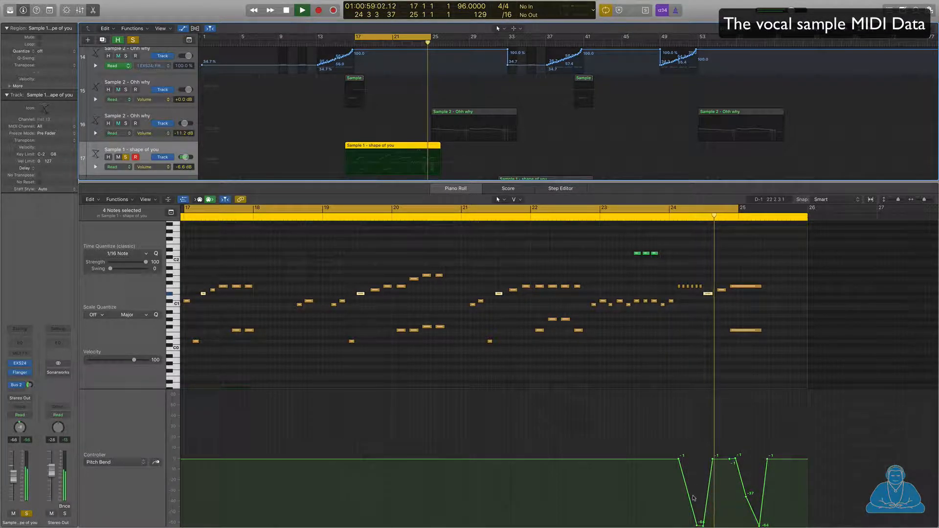
{"action": "key", "text": "space"}
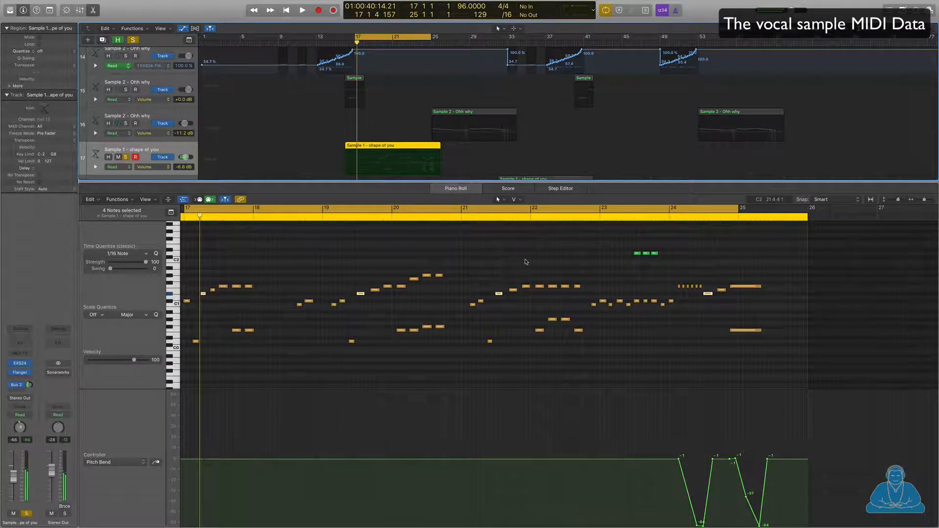
Step: Close the Piano Roll and move the solo from track 17 to track 20's time-stretched sample
{"action": "key", "text": "p"}
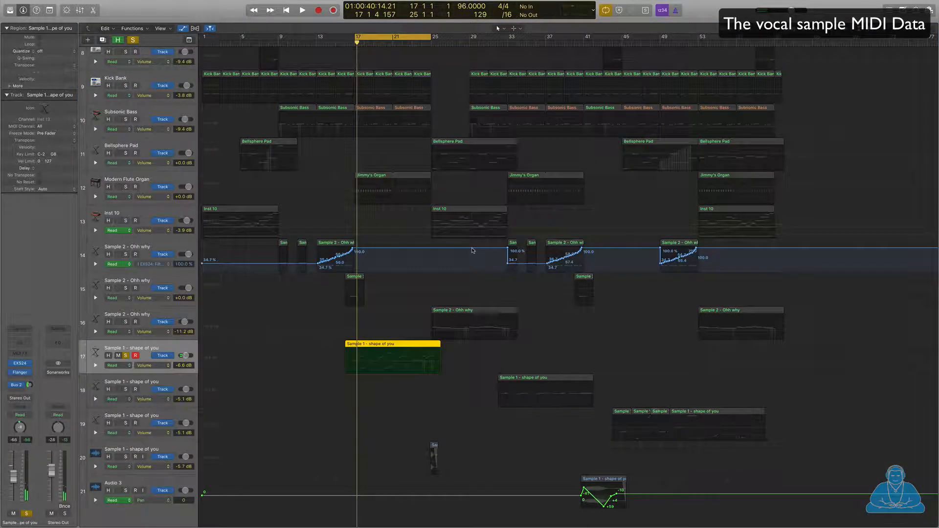
{"action": "key", "text": "a"}
{"action": "key", "text": "a"}
{"action": "key", "text": "a"}
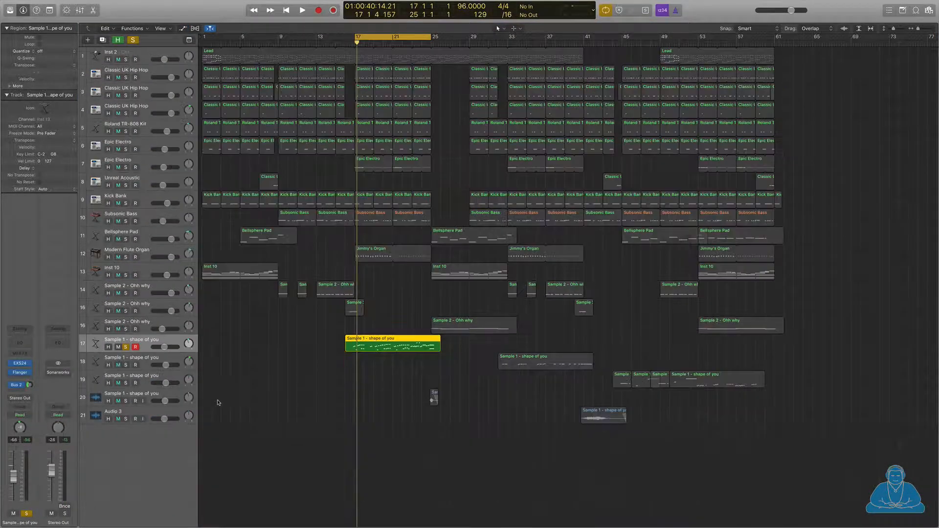
{"action": "left_click", "coordinate": [149, 395]}
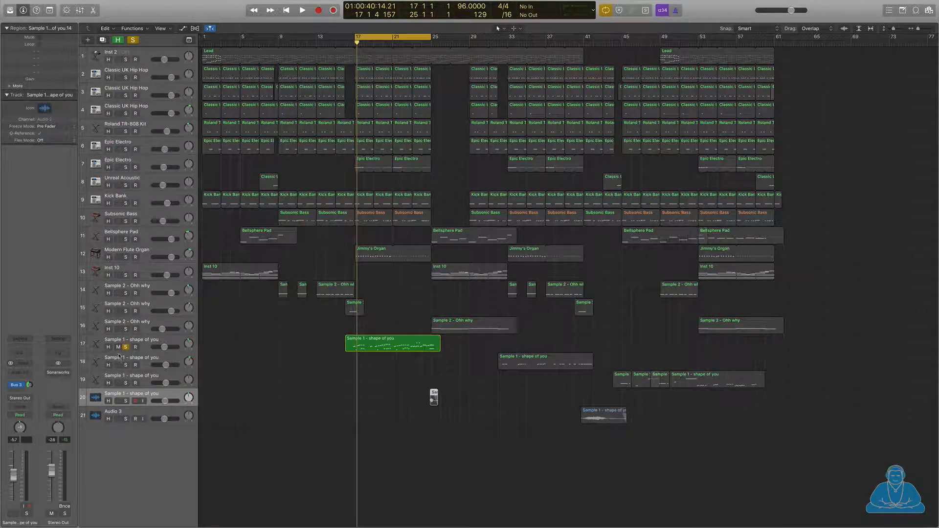
{"action": "left_click", "coordinate": [126, 347]}
{"action": "left_click", "coordinate": [126, 401]}
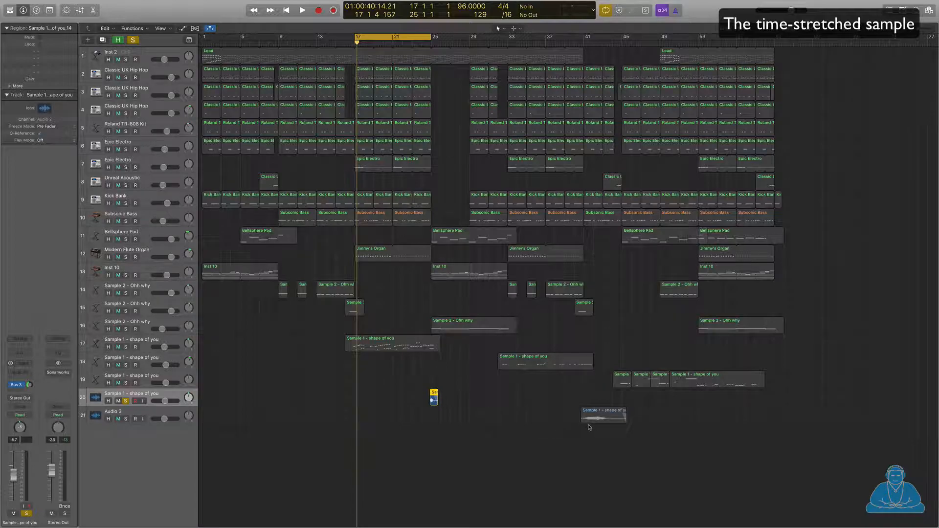
Step: Also solo Audio 3, turn Cycle off, and play from just before bar 25
{"action": "left_click", "coordinate": [154, 413]}
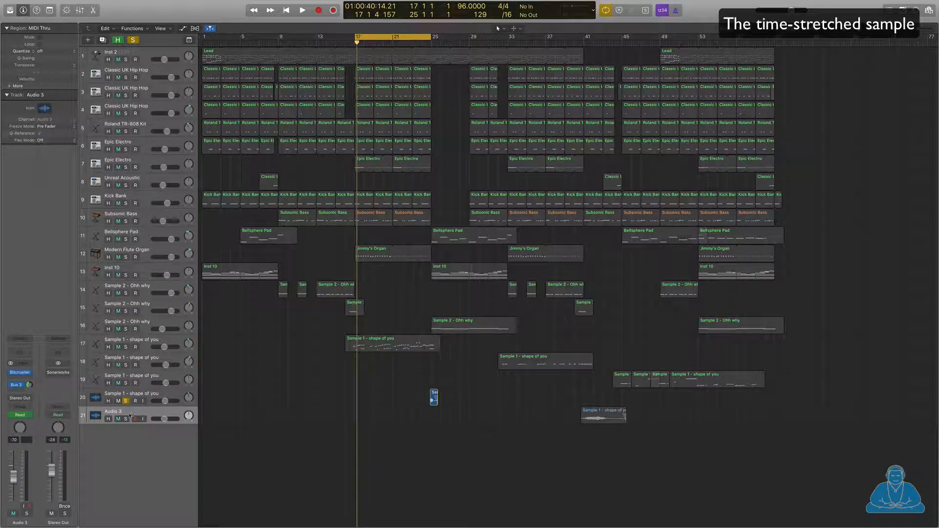
{"action": "left_click", "coordinate": [126, 419]}
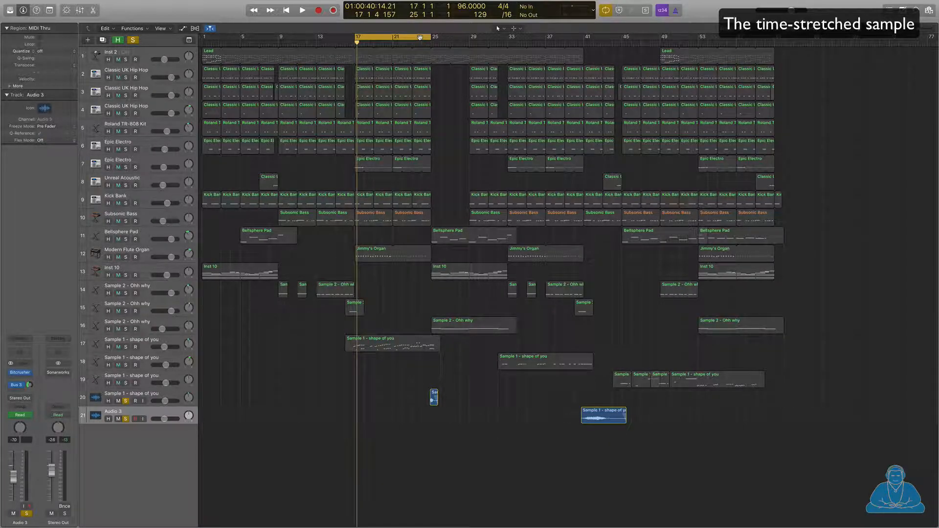
{"action": "left_click", "coordinate": [419, 37]}
{"action": "double_click", "coordinate": [428, 44]}
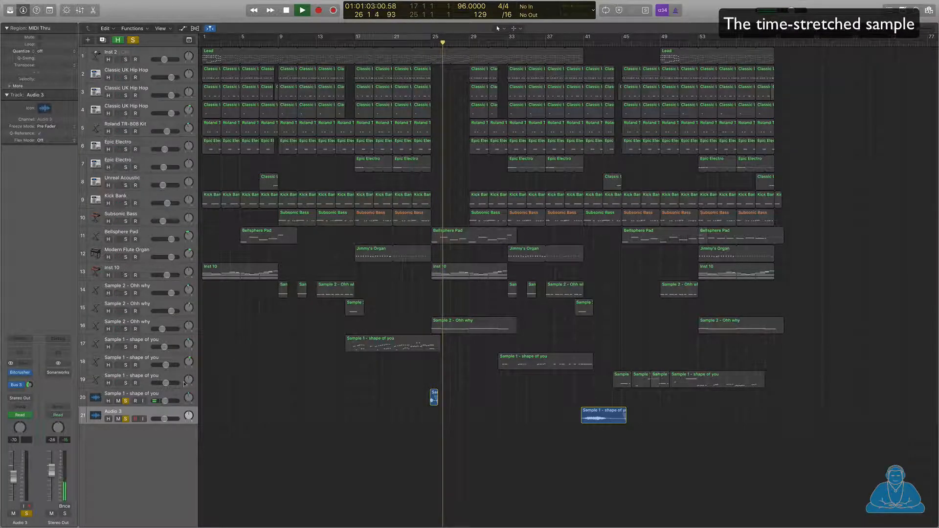
Step: Stop playback and open Audio 3's Bitcrusher, set to 8-bit resolution and 100% mix
{"action": "left_click", "coordinate": [434, 398]}
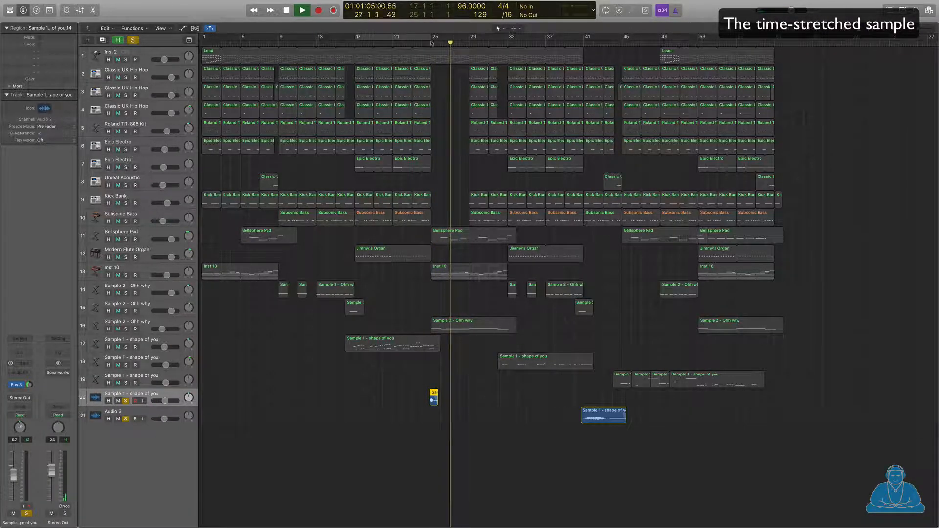
{"action": "key", "text": "space"}
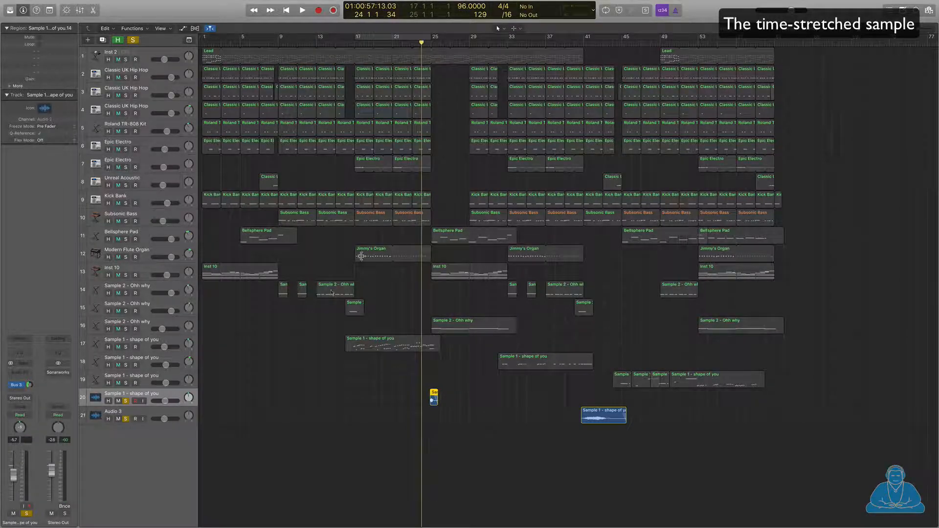
{"action": "left_click", "coordinate": [148, 413]}
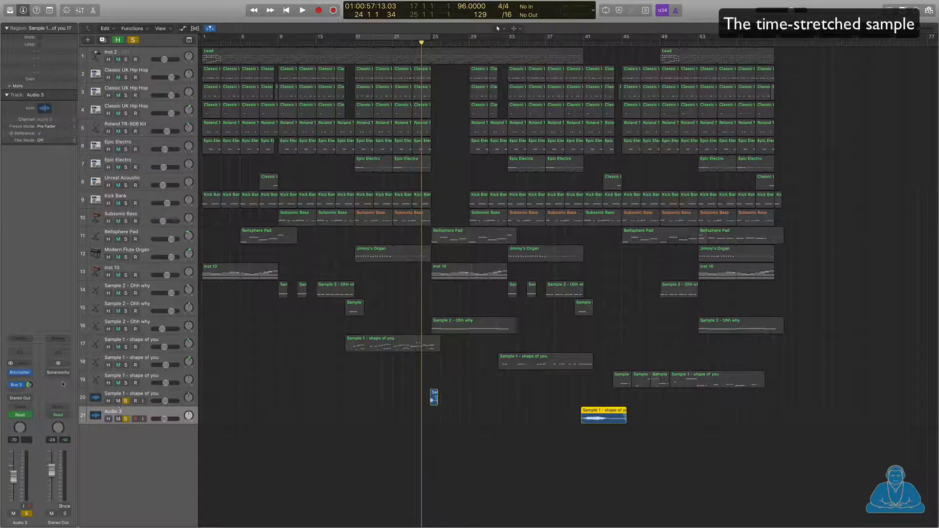
{"action": "left_click", "coordinate": [21, 374]}
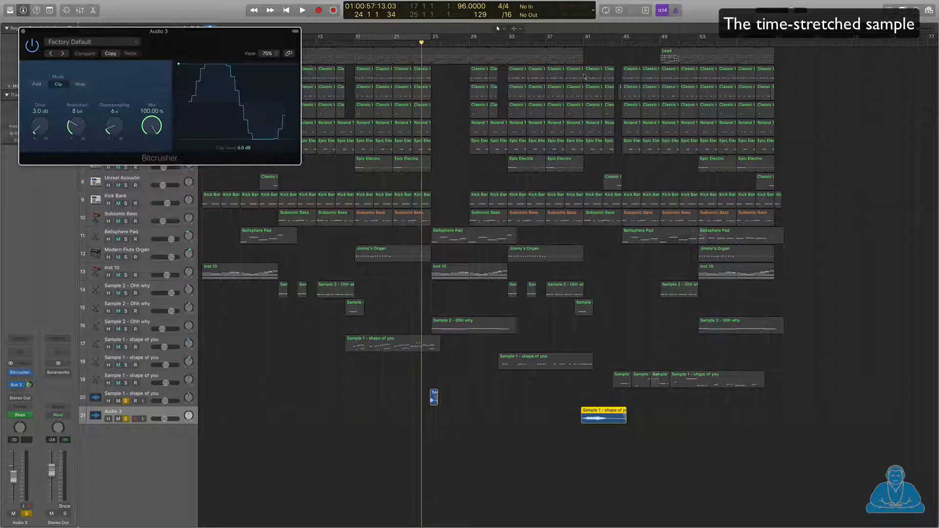
Step: Play Audio 3 from bar 41, unsolo track 20, and show the automation lanes
{"action": "left_click", "coordinate": [581, 44]}
{"action": "key", "text": "space"}
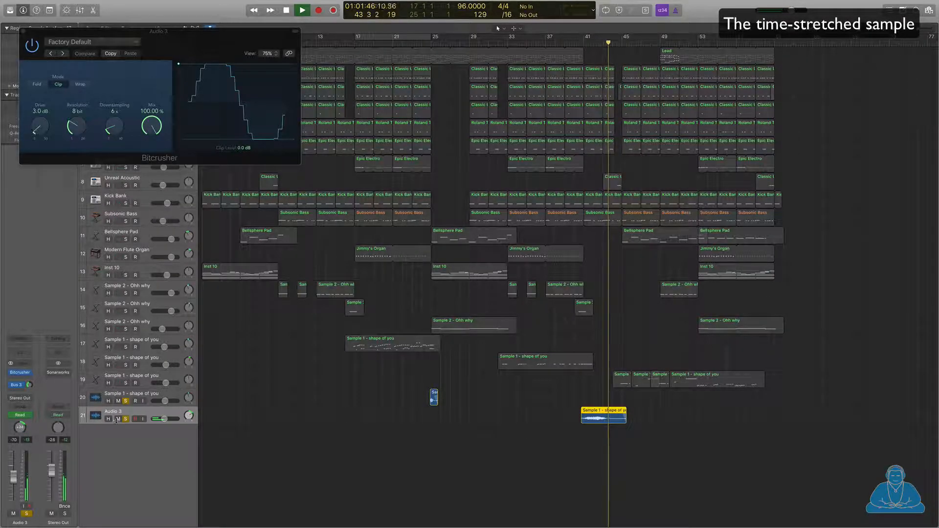
{"action": "left_click", "coordinate": [126, 401]}
{"action": "key", "text": "space"}
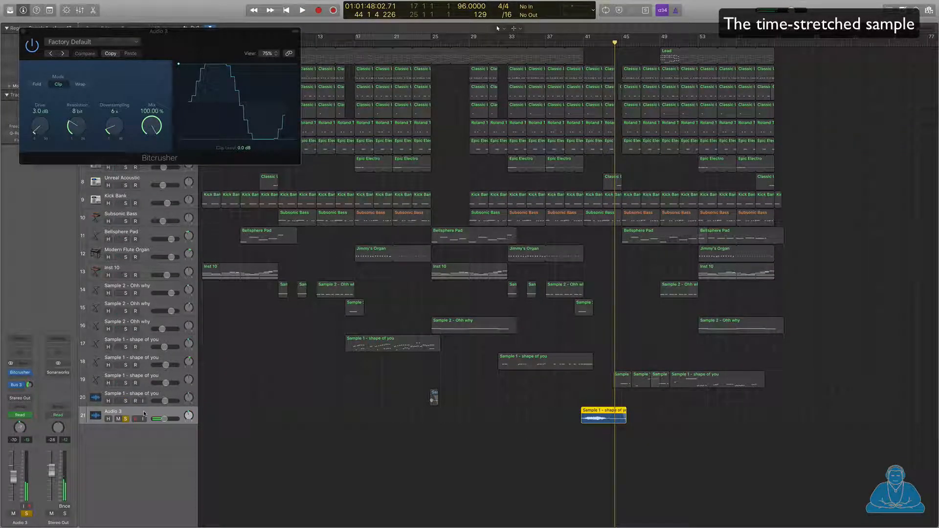
{"action": "key", "text": "a"}
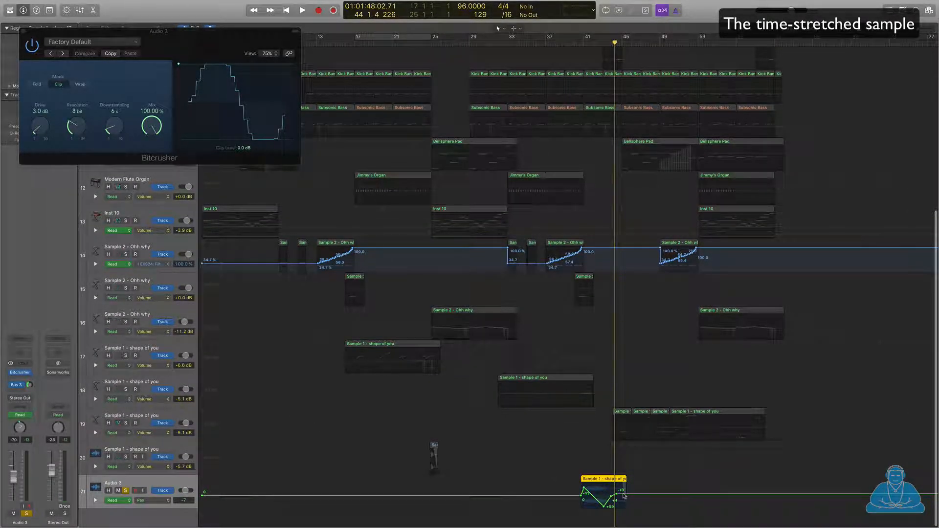
Step: Hide automation, close Bitcrusher, and open Delay Designer (1/4 Sweeping Pan) on track 19's regions
{"action": "key", "text": "a"}
{"action": "key", "text": "v"}
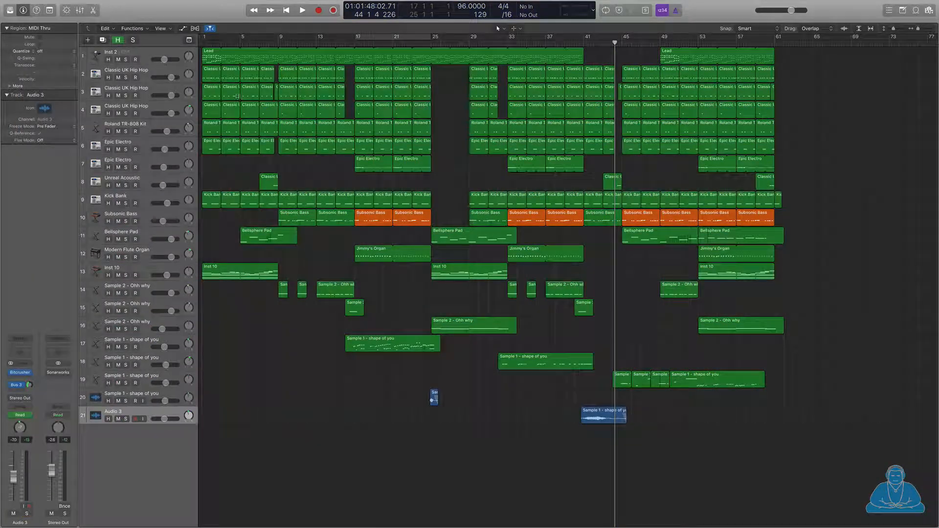
{"action": "left_click", "coordinate": [145, 376]}
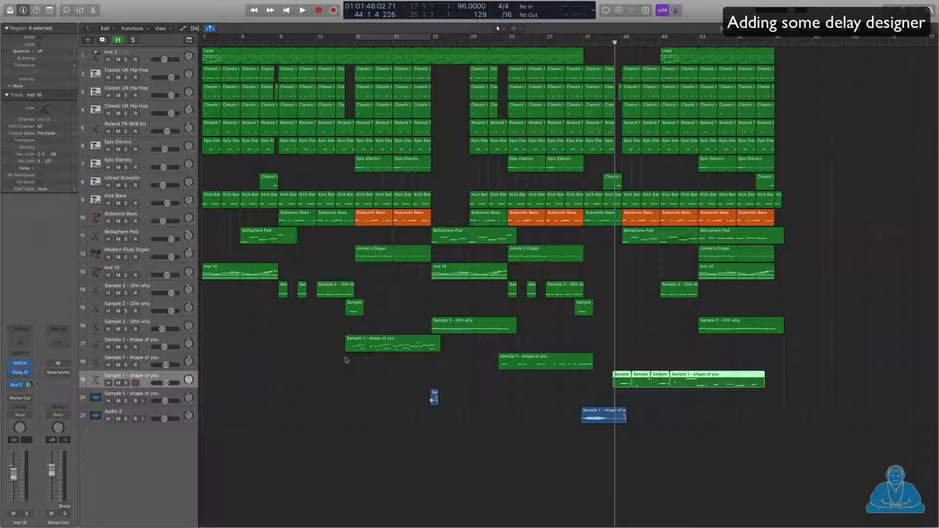
{"action": "left_click", "coordinate": [20, 374]}
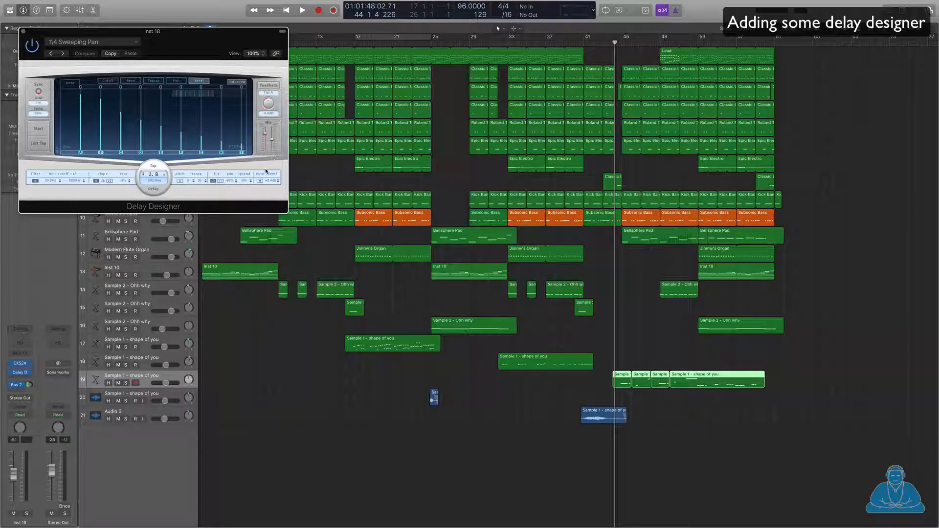
Step: Solo track 19 and play it from near bar 44, closing Delay Designer before stopping
{"action": "left_click", "coordinate": [126, 383]}
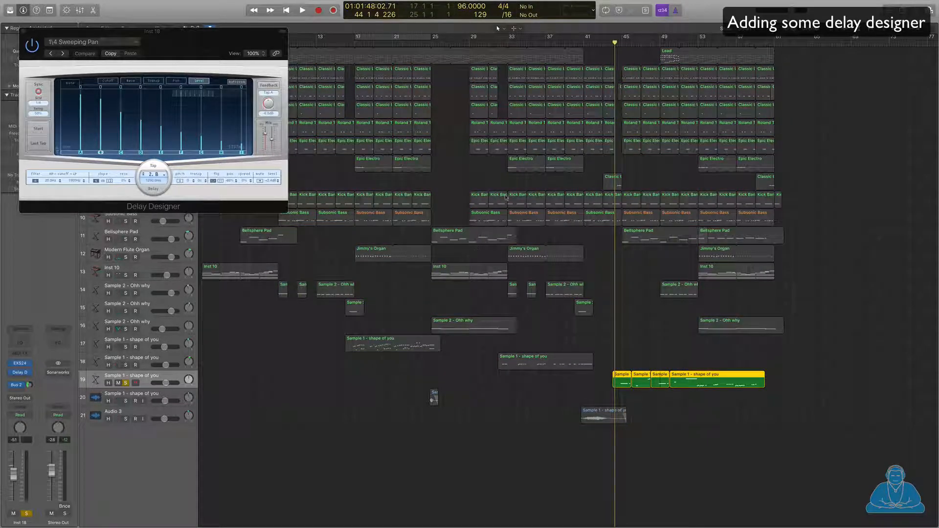
{"action": "left_click", "coordinate": [619, 43]}
{"action": "key", "text": "space"}
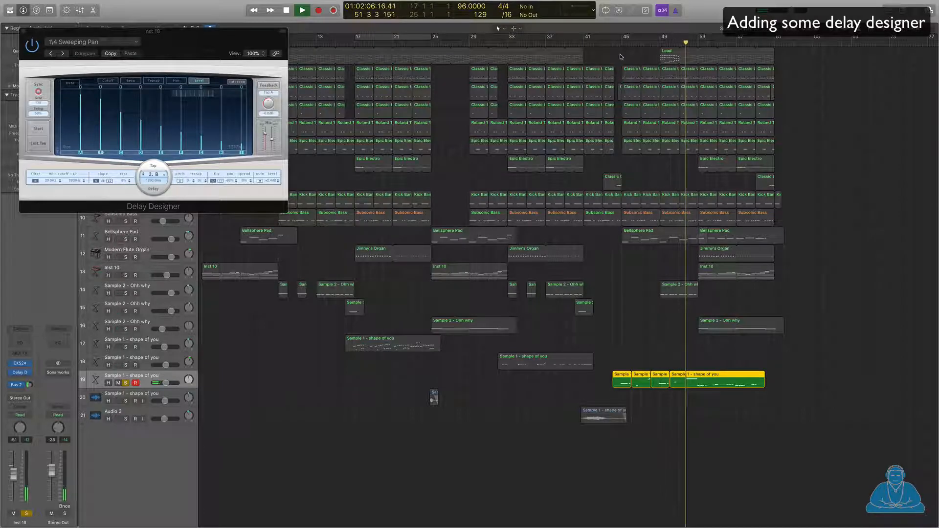
{"action": "left_click", "coordinate": [24, 31]}
{"action": "key", "text": "space"}
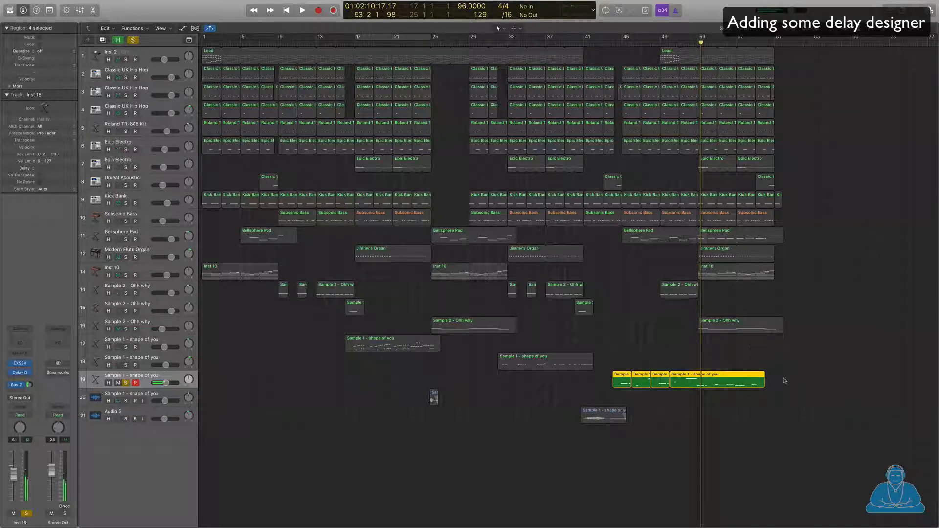